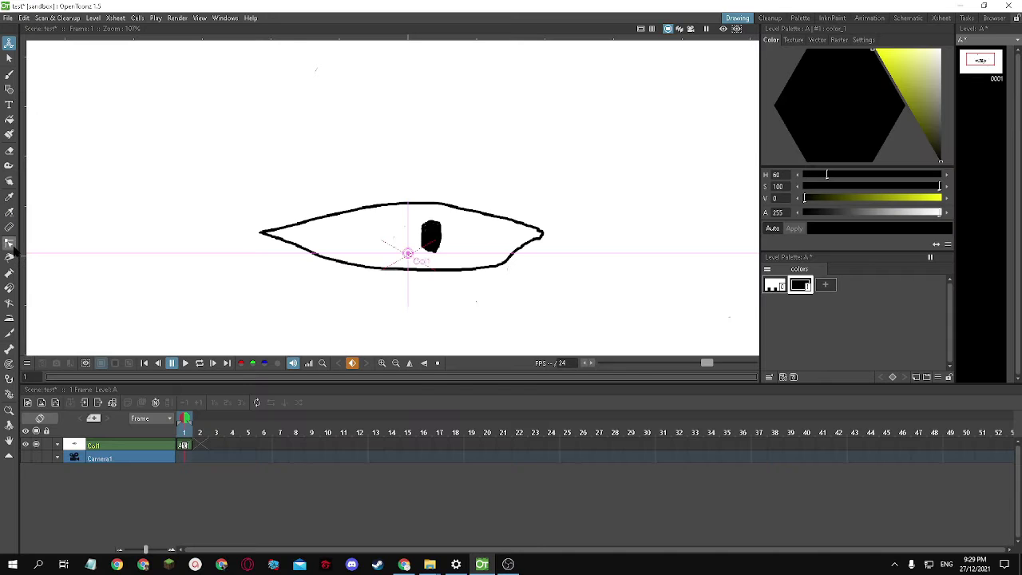
Try to use the Control Point Editor on the eye drawing and dismiss each warning.
left_click(10, 244)
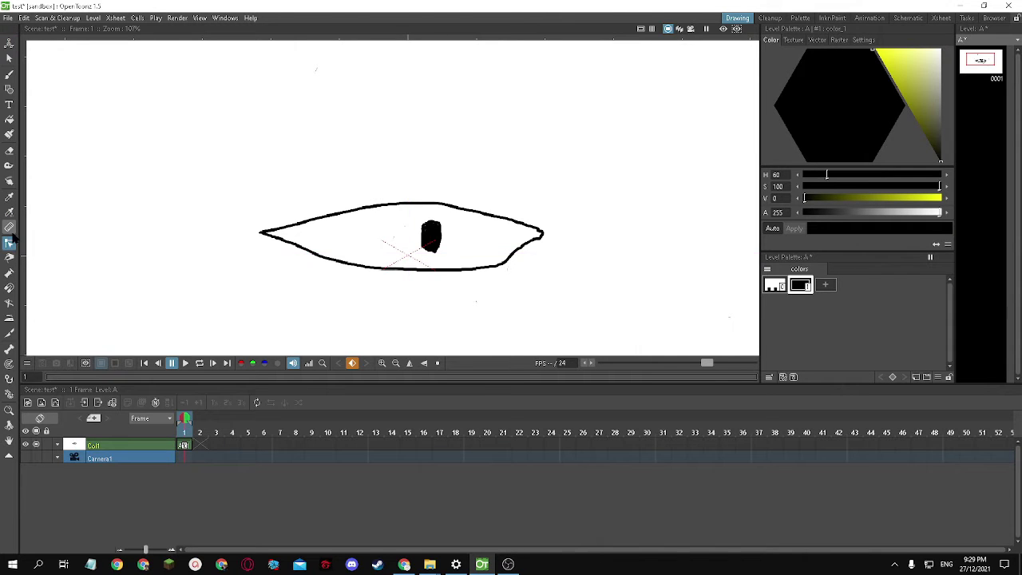
left_click(213, 130)
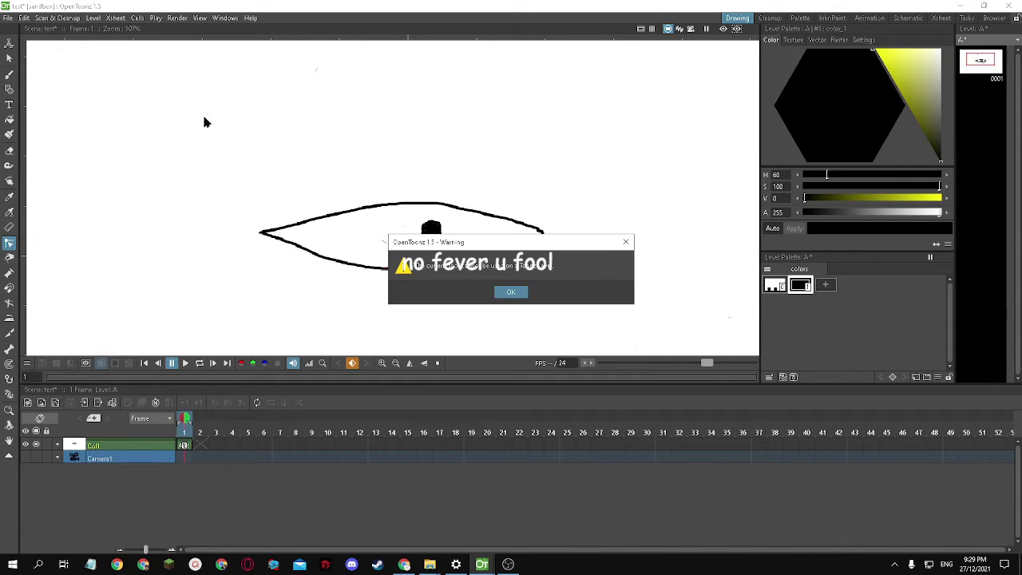
left_click(512, 292)
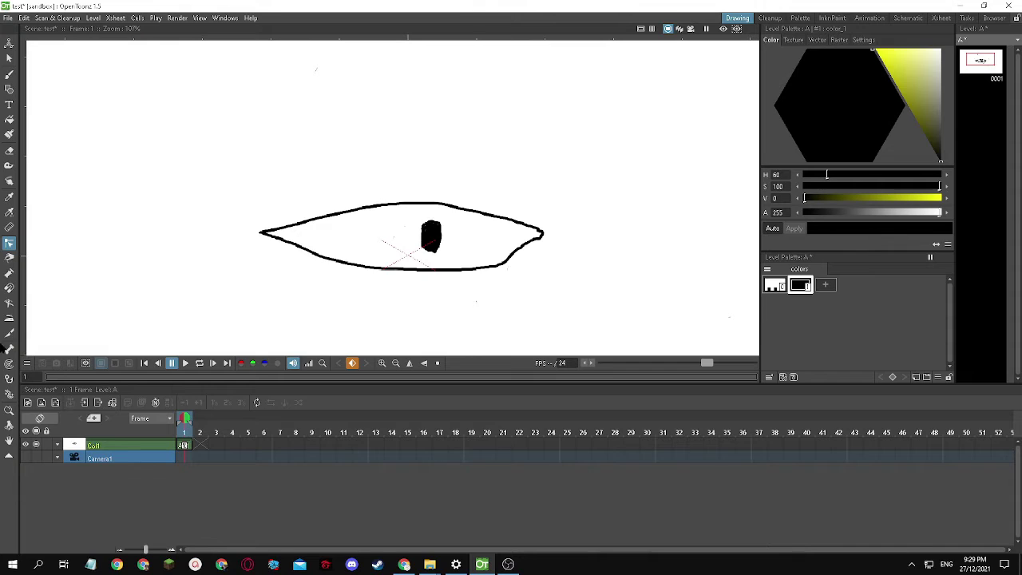
left_click(8, 243)
left_click(270, 222)
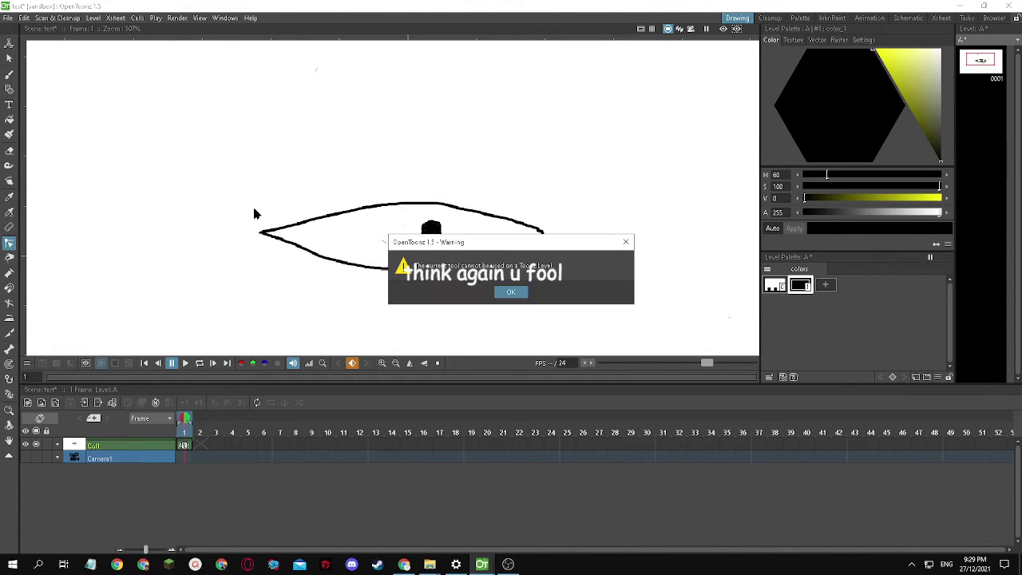
left_click(502, 293)
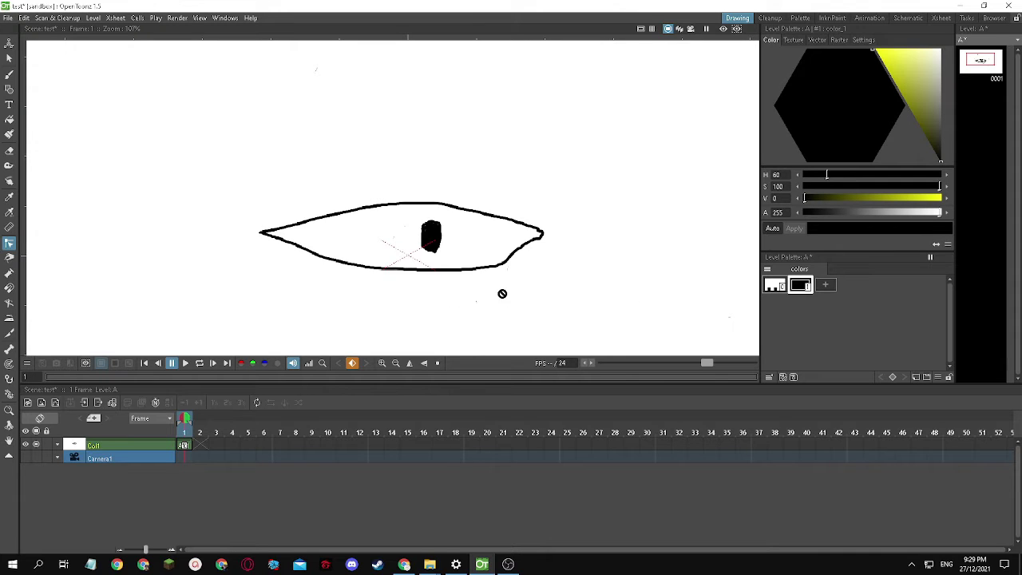
Draw a rectangle above the eye's left end with the Geometric tool and close the scanner definition dialog.
left_click(8, 88)
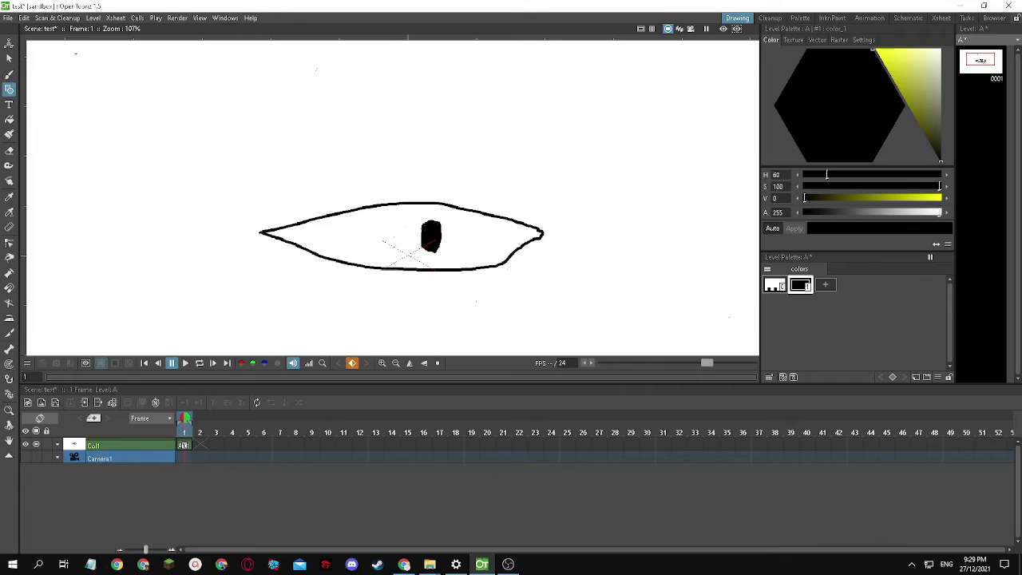
left_click_drag(162, 144, 255, 83)
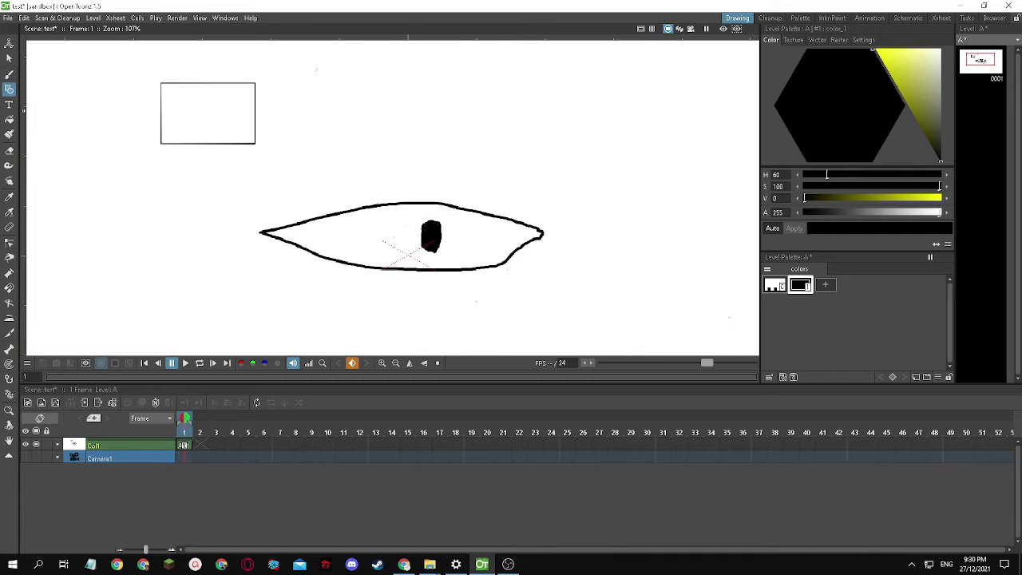
left_click(26, 17)
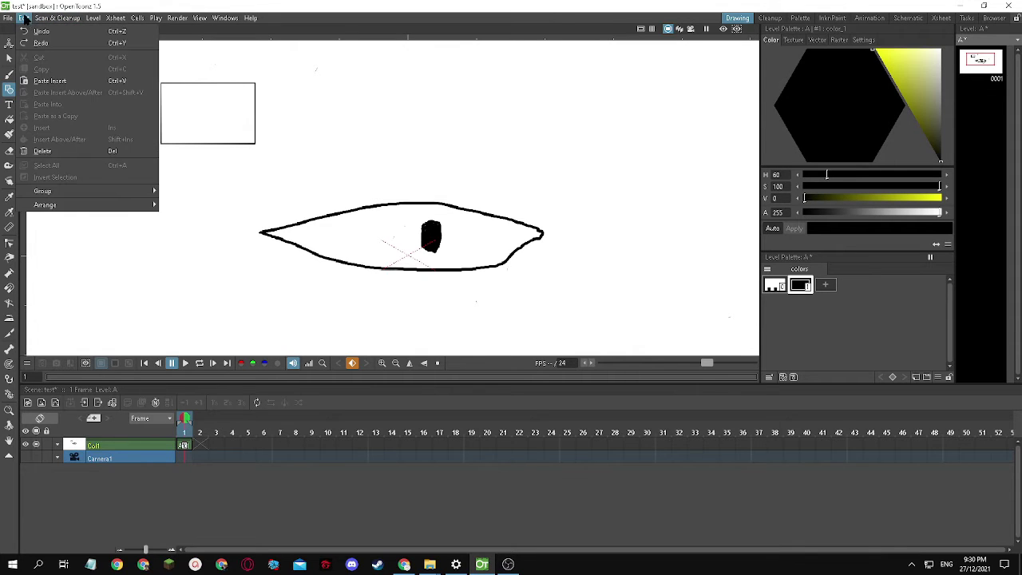
left_click(38, 31)
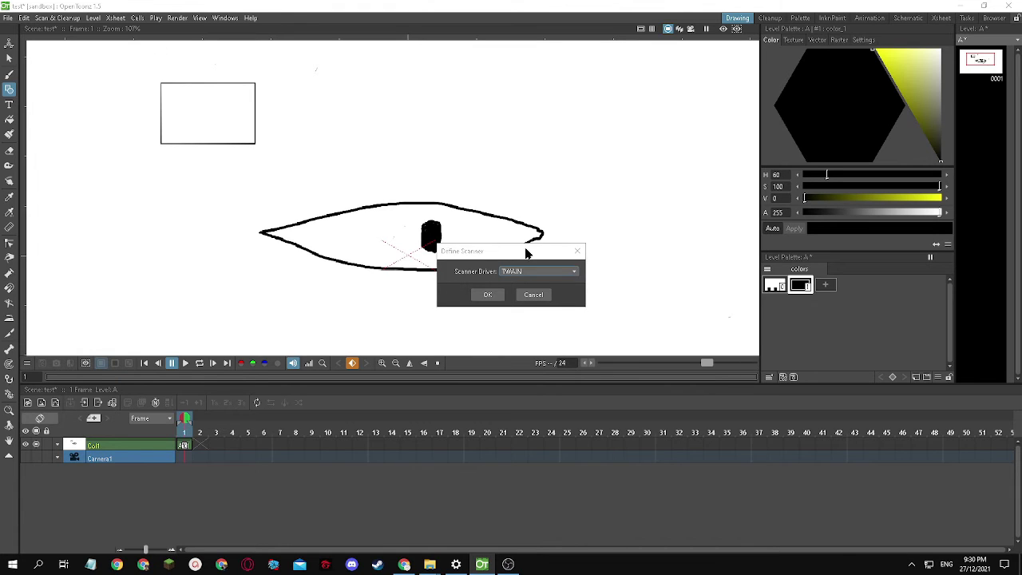
left_click(577, 250)
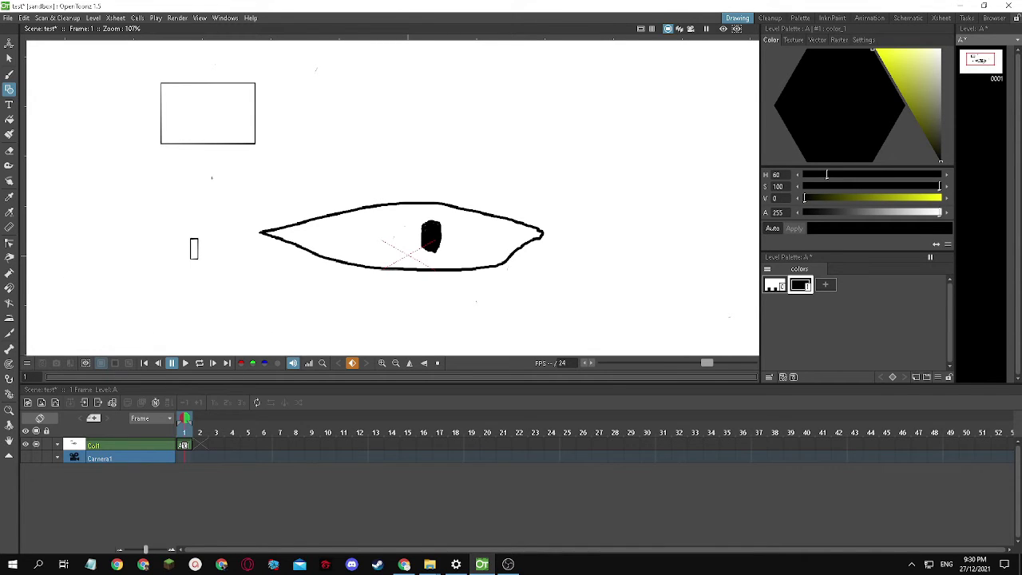
Undo the small rectangle beside the eye and the larger one above it.
left_click(22, 20)
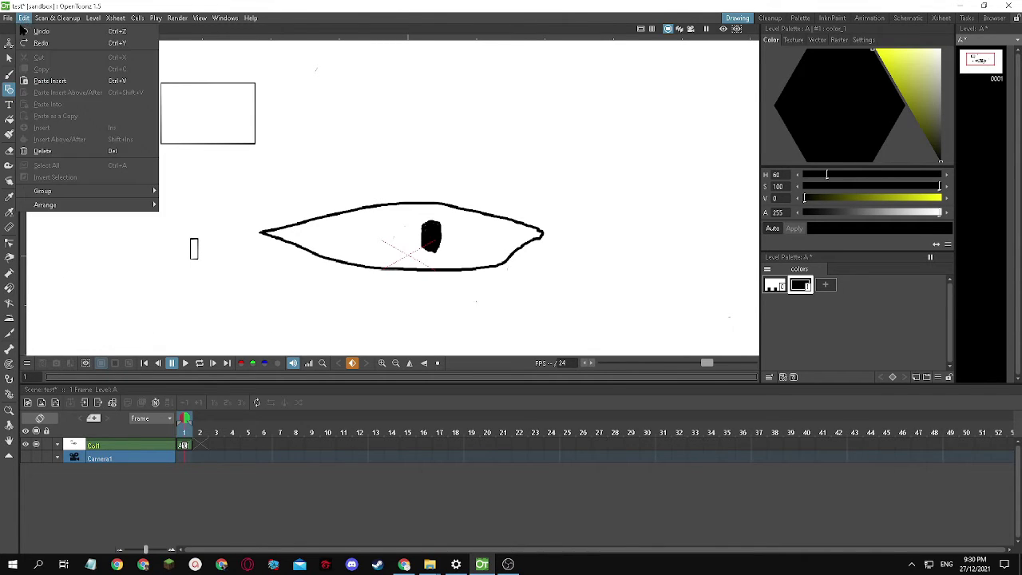
left_click(46, 36)
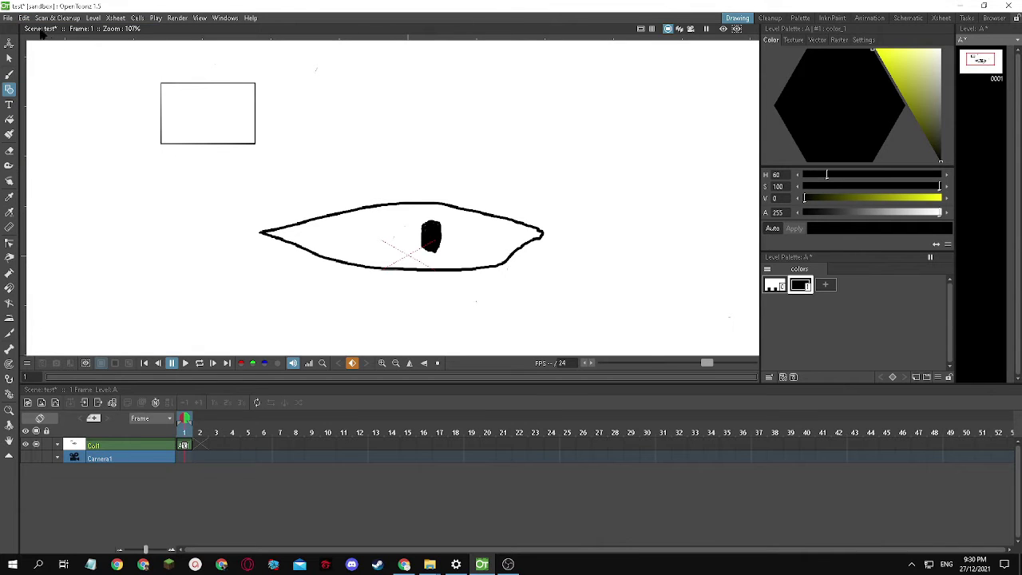
left_click(23, 17)
left_click(22, 26)
left_click(23, 19)
left_click(26, 32)
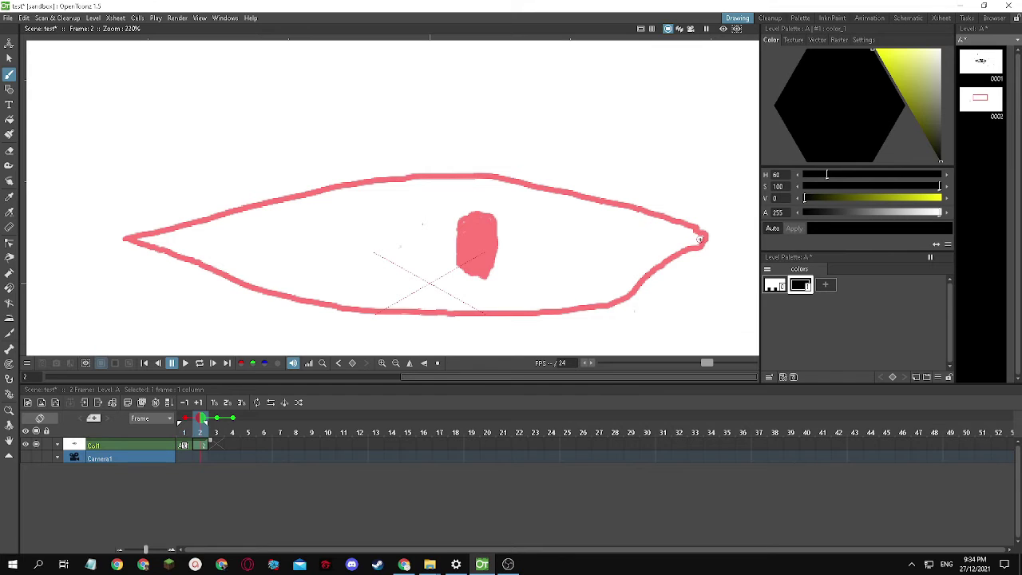
Try a short brush stroke along the eye's upper right edge on frame 2 and undo it.
mouse_move(705, 237)
left_mouse_down()
mouse_move(670, 214)
mouse_move(621, 208)
left_mouse_up()
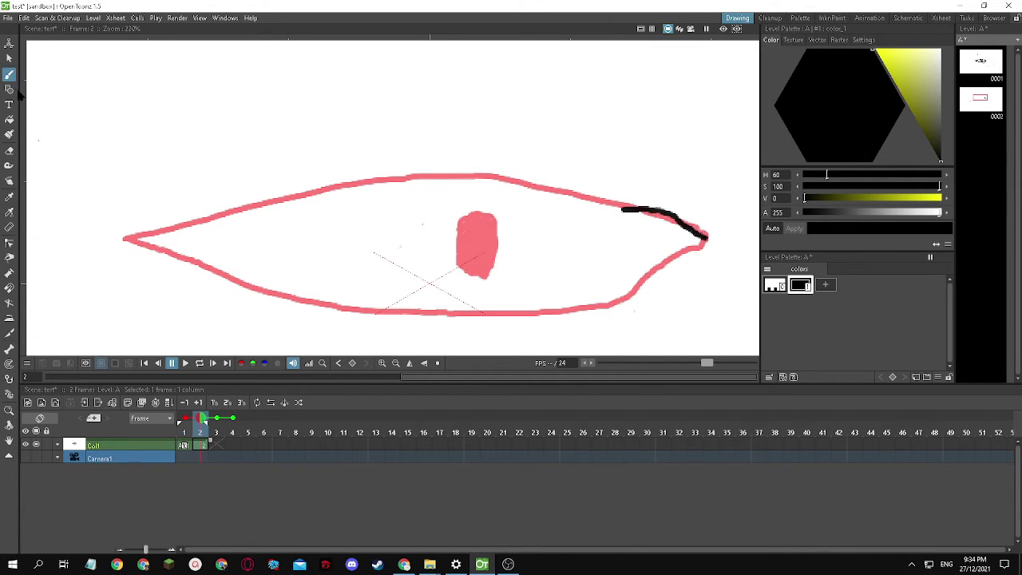
left_click(24, 17)
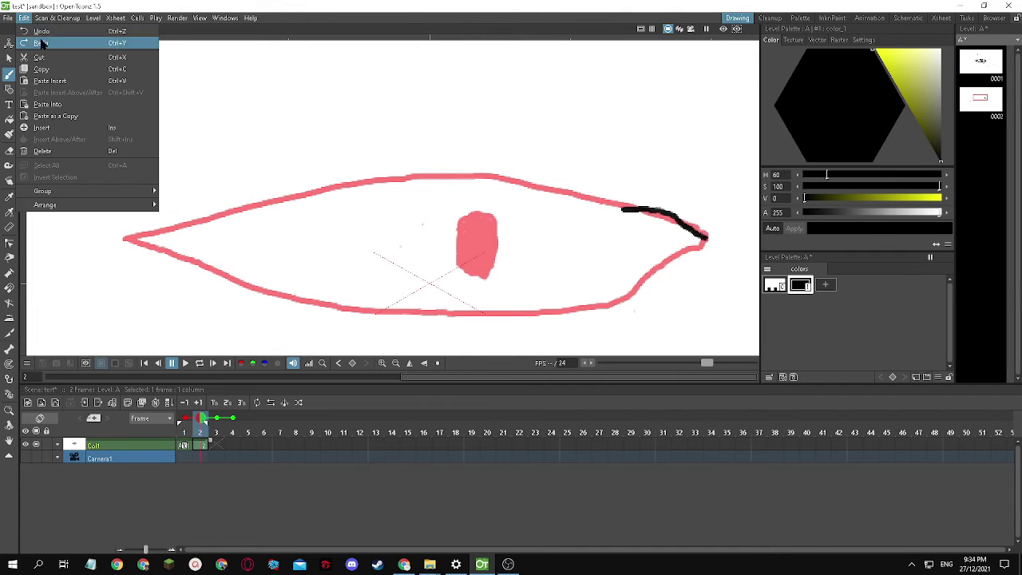
left_click(40, 40)
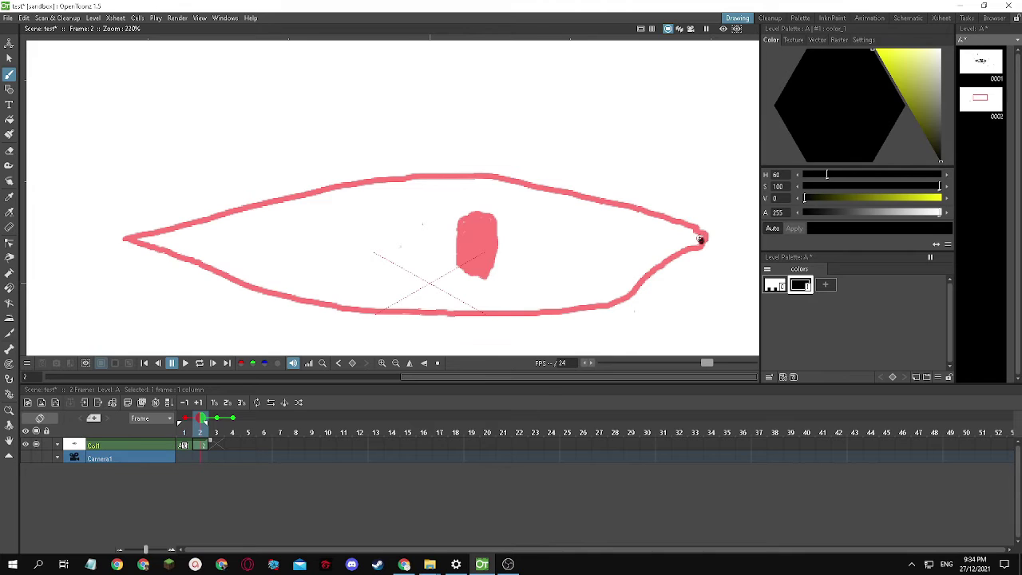
Draw a slightly lowered eye outline with a filled pupil on frame 2 over the onion skin, and go to frame 3.
mouse_move(700, 238)
left_mouse_down()
mouse_move(579, 206)
mouse_move(455, 196)
mouse_move(147, 248)
mouse_move(180, 275)
mouse_move(288, 314)
mouse_move(532, 323)
mouse_move(641, 301)
mouse_move(699, 262)
mouse_move(702, 244)
left_mouse_up()
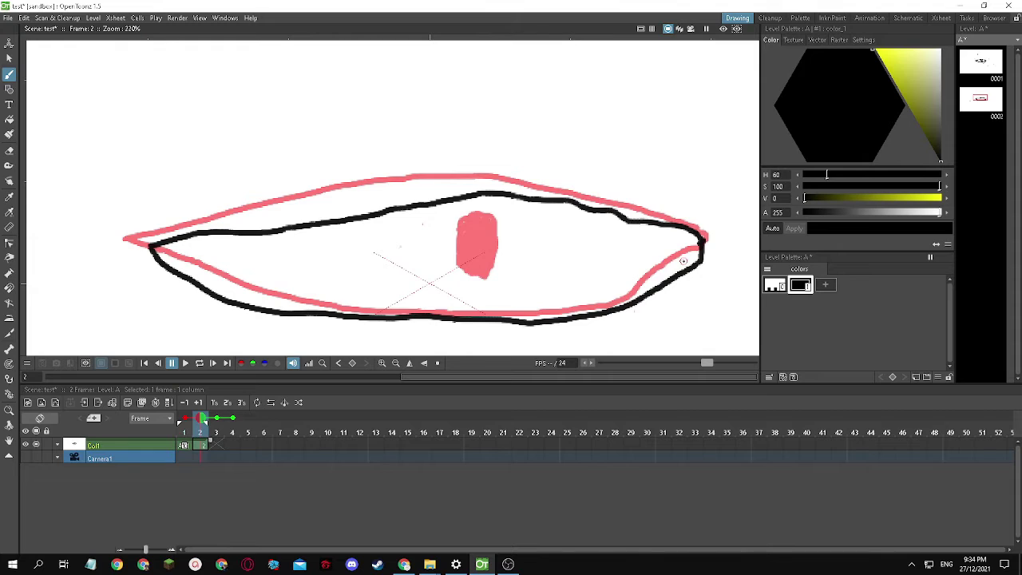
mouse_move(491, 222)
left_mouse_down()
mouse_move(461, 275)
mouse_move(487, 243)
mouse_move(473, 256)
mouse_move(458, 236)
mouse_move(471, 219)
mouse_move(489, 222)
mouse_move(469, 239)
left_mouse_up()
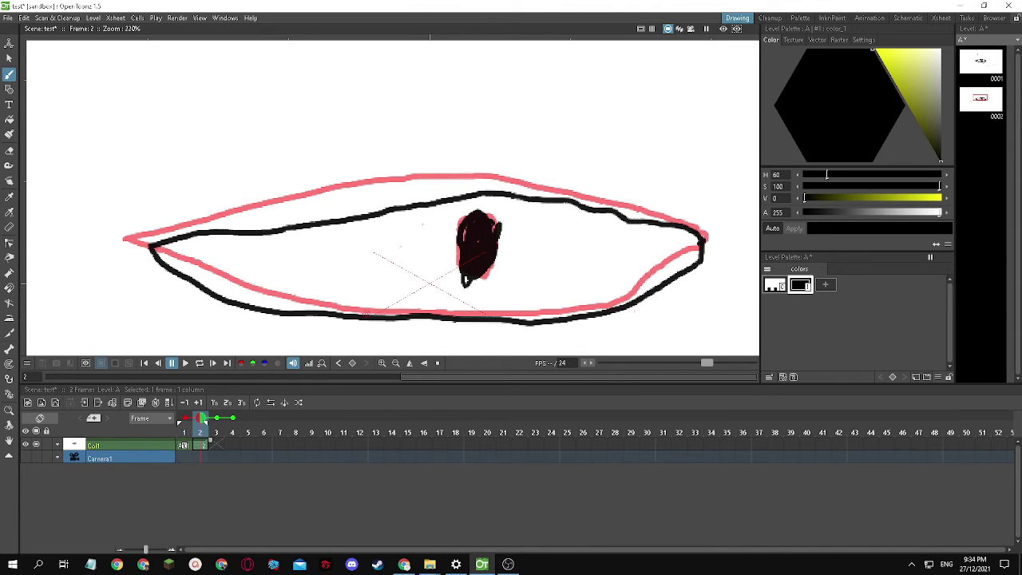
left_click(218, 434)
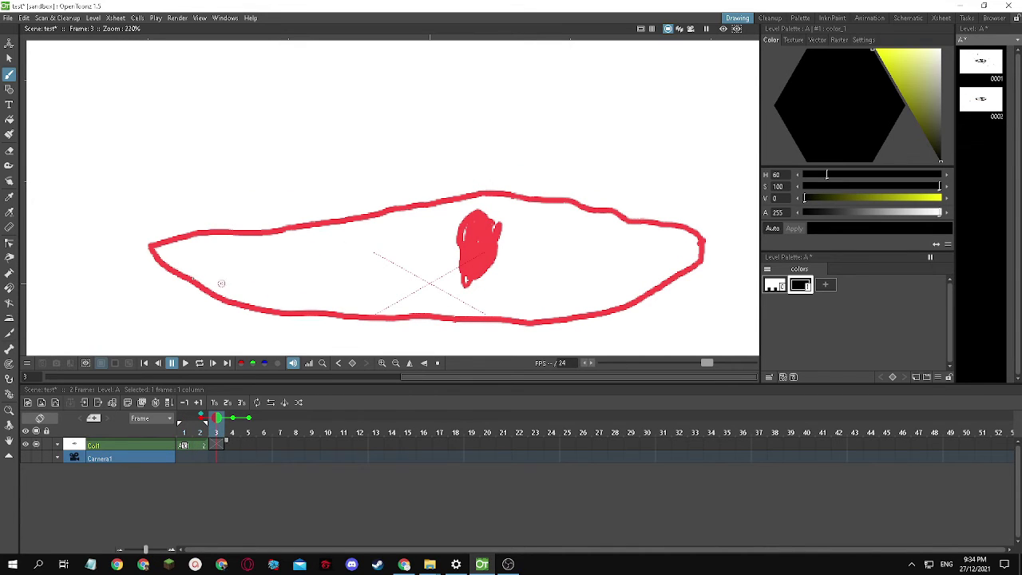
Try a brush stroke for the upper eyelid from the left corner to the pupil on frame 3 and undo it.
mouse_move(163, 253)
left_mouse_down()
mouse_move(399, 215)
mouse_move(483, 219)
left_mouse_up()
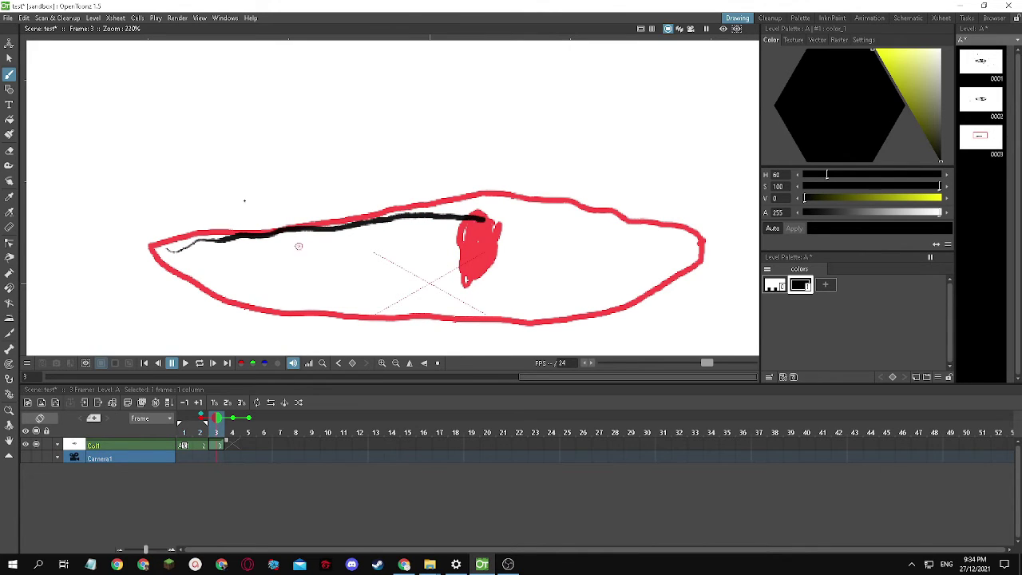
left_click(27, 18)
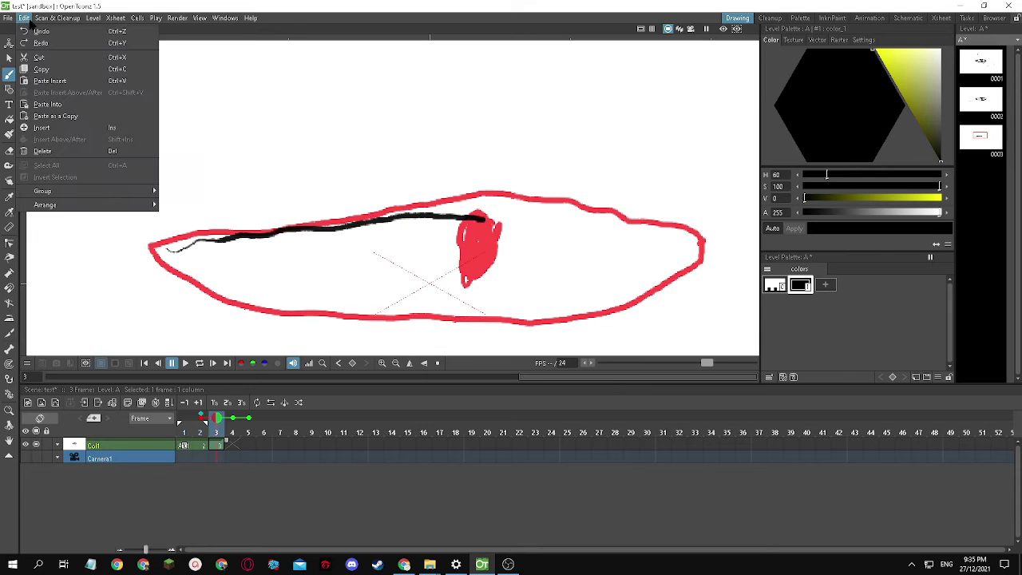
left_click(40, 32)
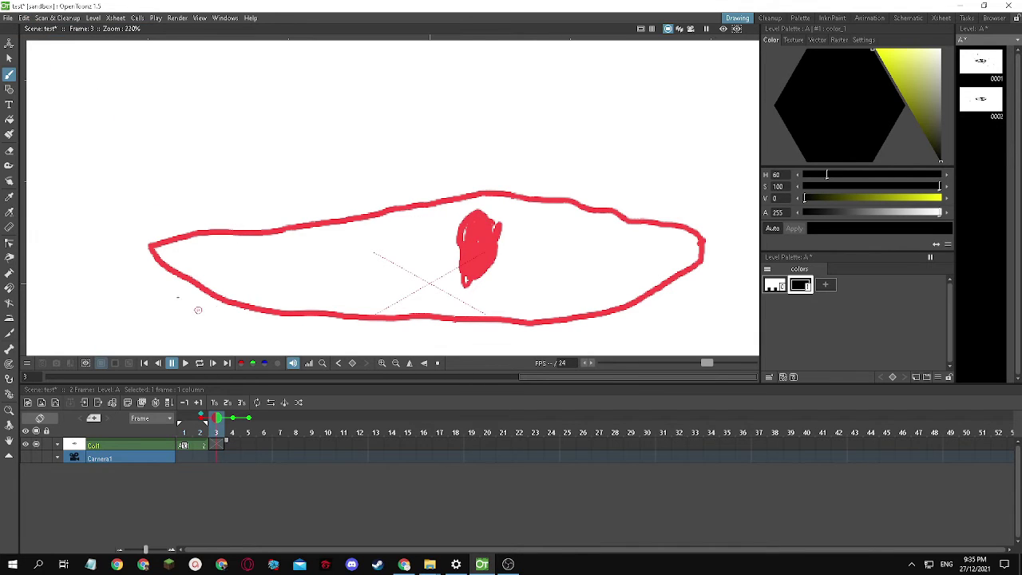
Draw a narrower, half-closed eye outline with a smaller, lower pupil on frame 3.
mouse_move(153, 252)
left_mouse_down()
mouse_move(403, 234)
mouse_move(704, 250)
mouse_move(647, 291)
mouse_move(508, 319)
mouse_move(376, 310)
mouse_move(164, 252)
left_mouse_up()
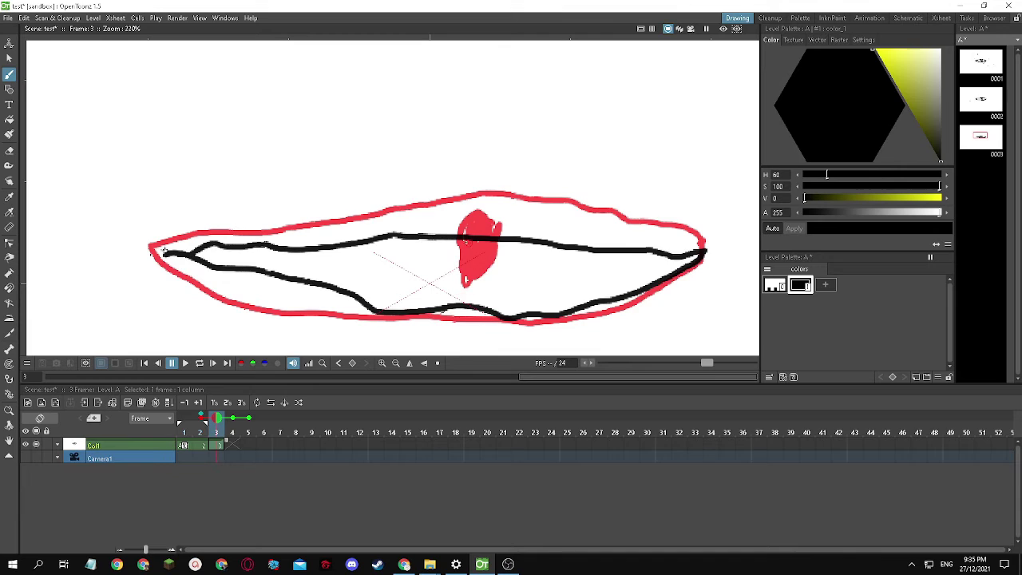
mouse_move(467, 244)
left_mouse_down()
mouse_move(480, 306)
mouse_move(482, 263)
mouse_move(471, 280)
mouse_move(486, 250)
mouse_move(463, 285)
left_mouse_up()
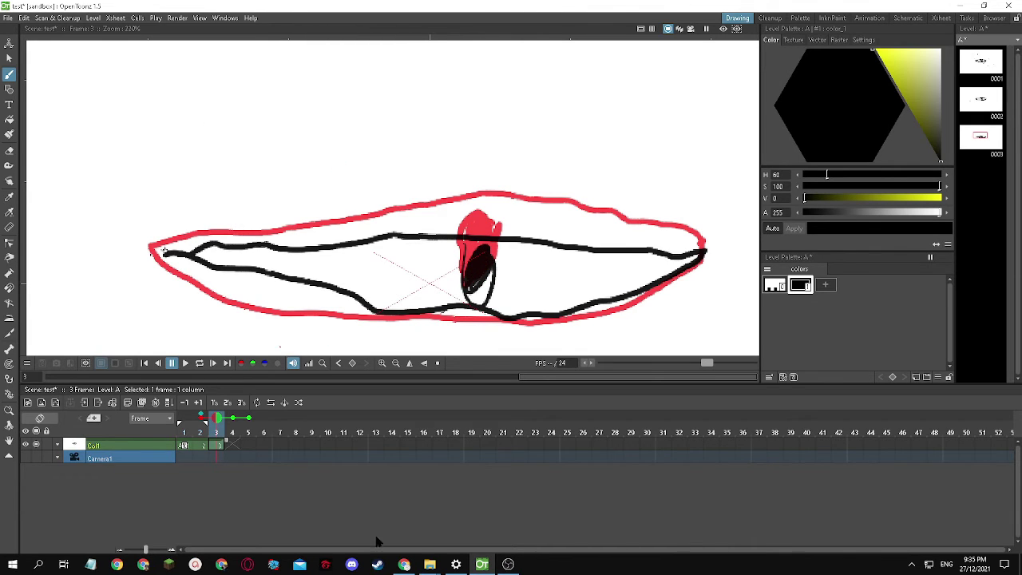
Draw the closed eye on frame 4 as a single wavy line between the eye corners.
left_click(235, 443)
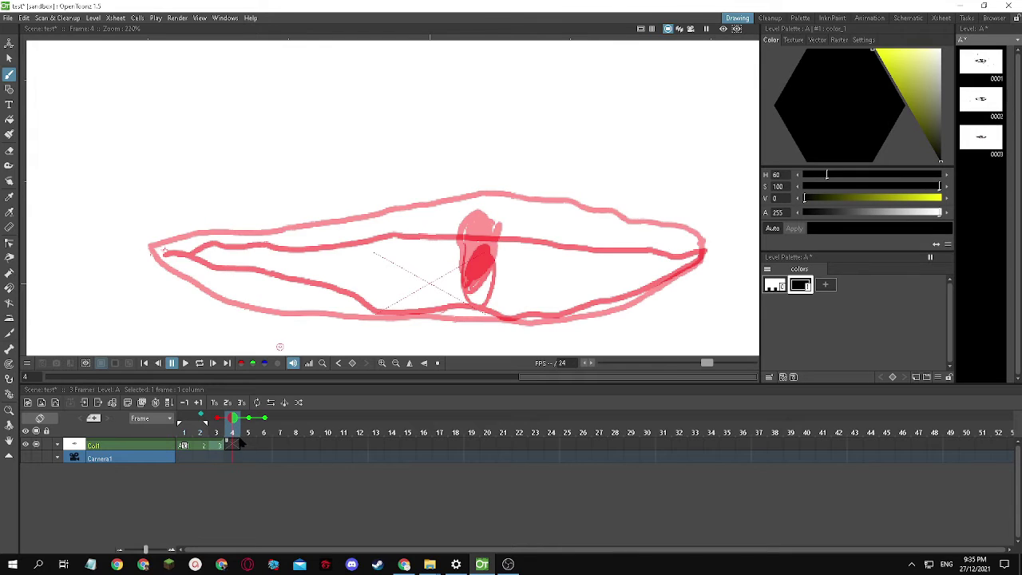
left_click_drag(240, 444, 240, 452)
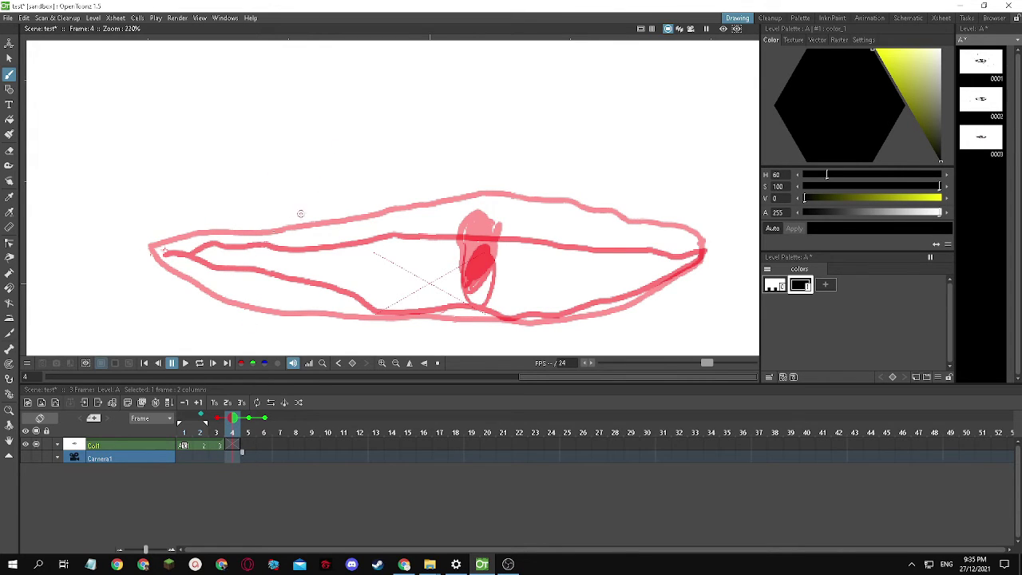
mouse_move(197, 255)
left_mouse_down()
mouse_move(501, 291)
mouse_move(657, 277)
left_mouse_up()
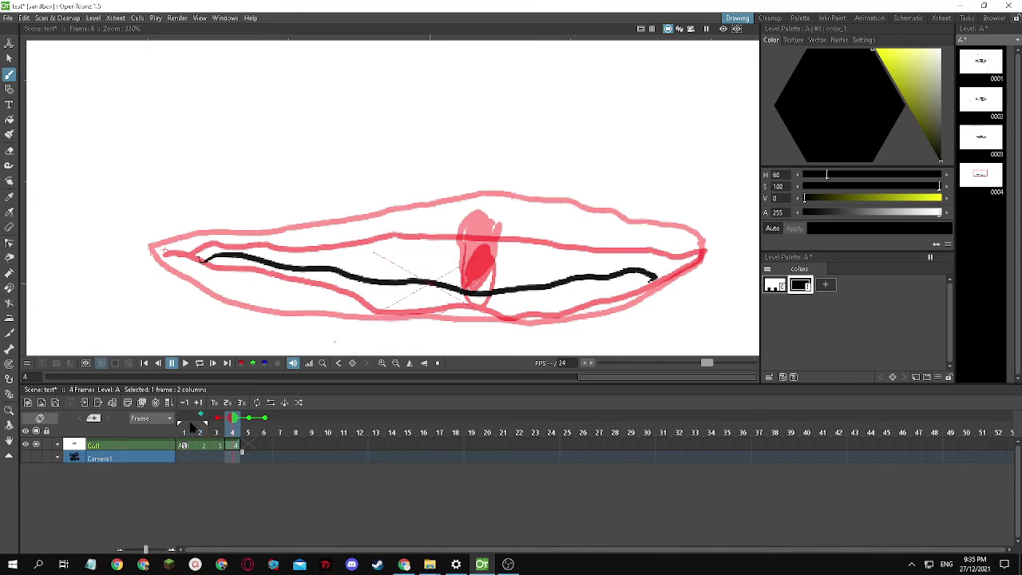
Play the blink animation from frame 1 and check its individual frames.
left_click(185, 443)
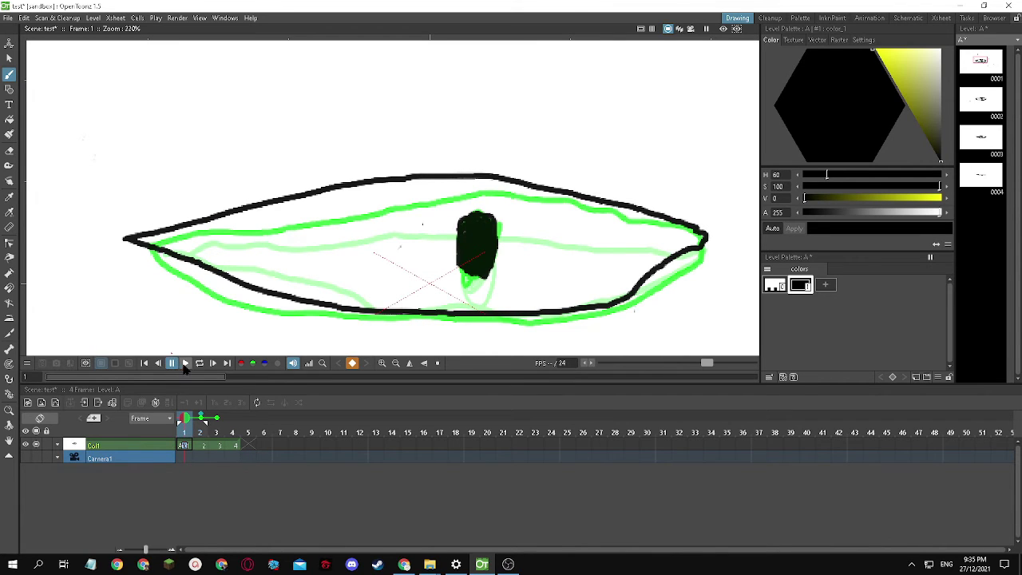
left_click(185, 364)
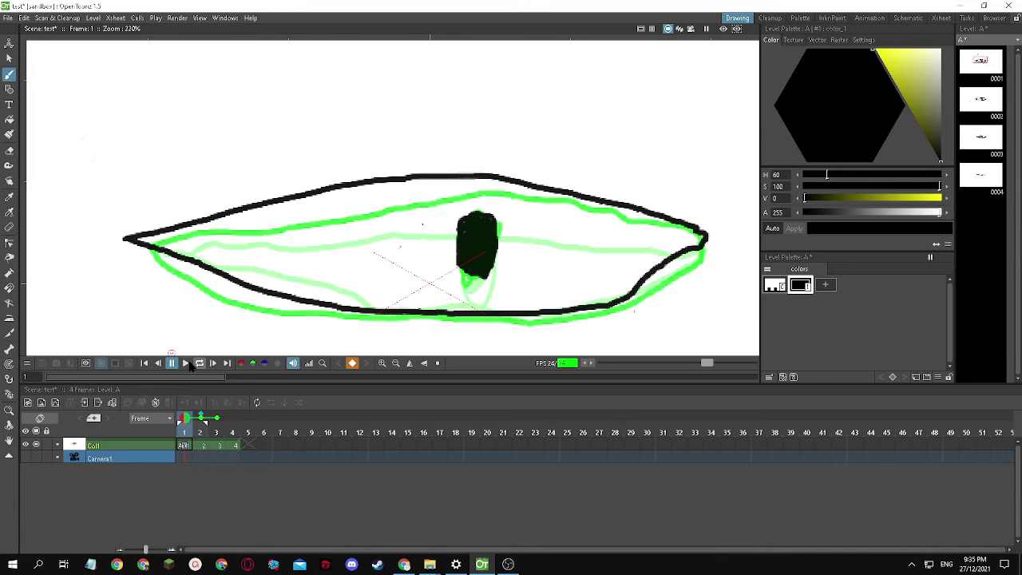
left_click(205, 425)
left_click(201, 420)
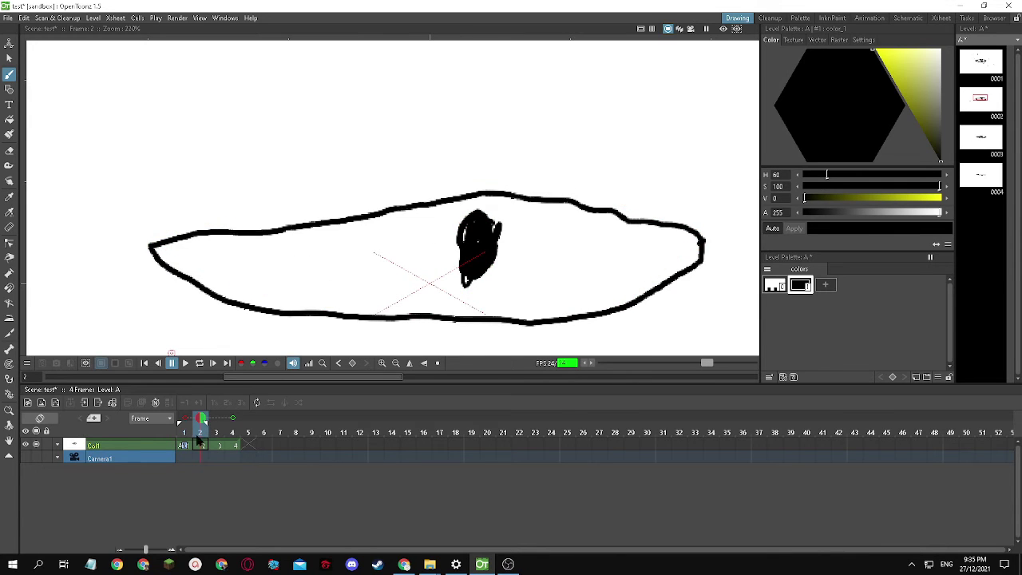
left_click(190, 449)
left_click(191, 433)
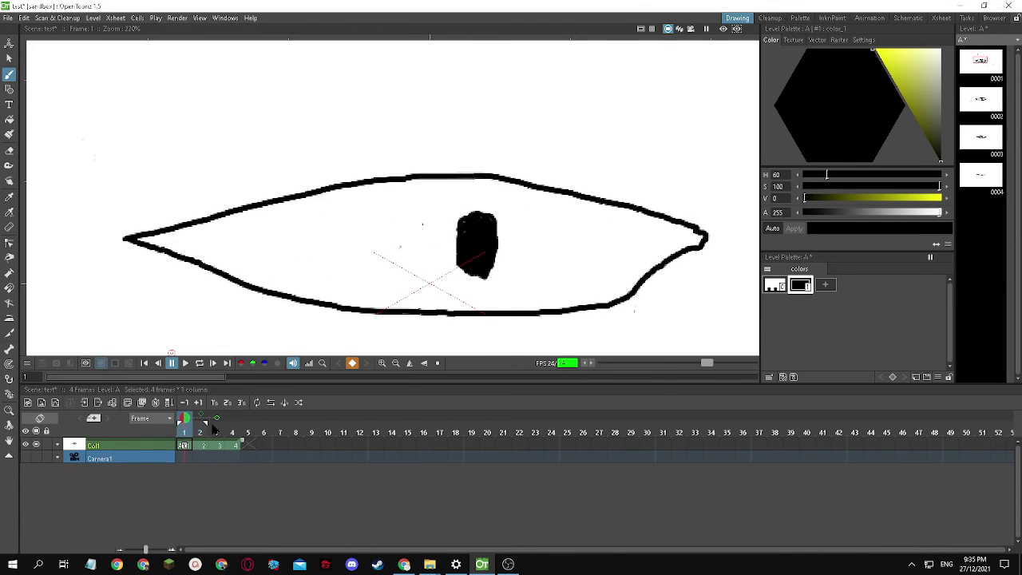
left_click(215, 431)
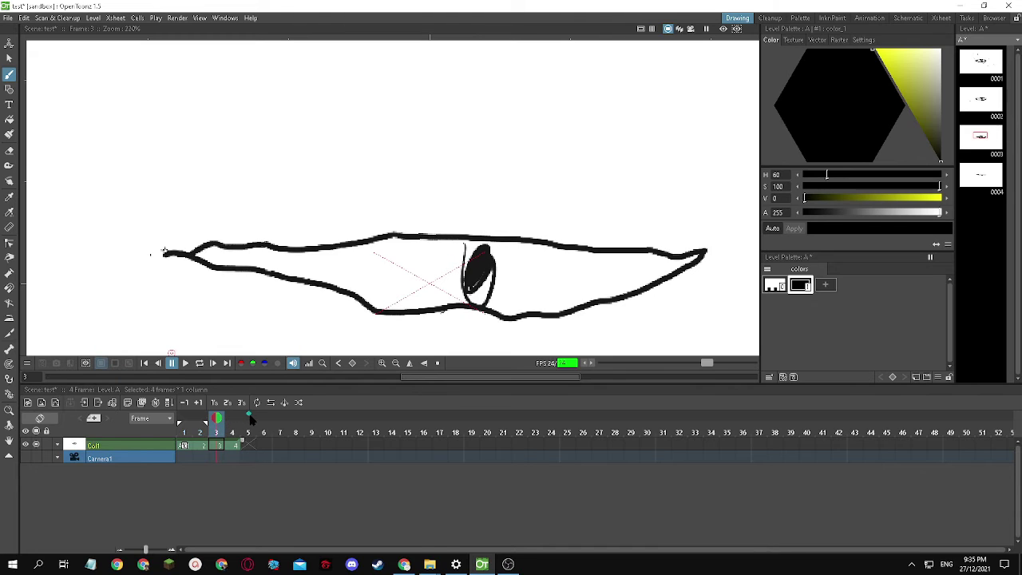
left_click(261, 417)
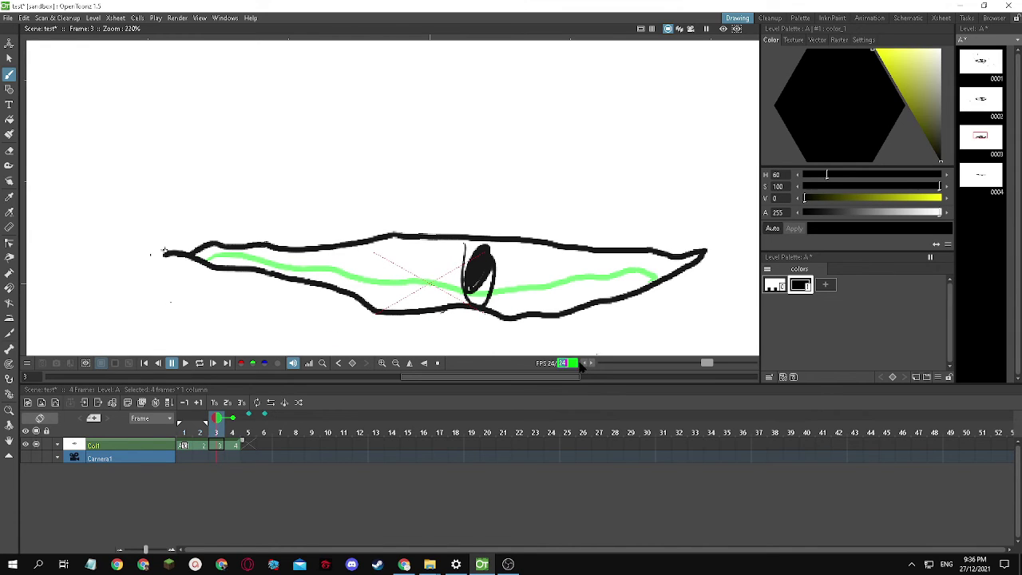
Lower the playback rate to 10 FPS and display frame 2 as onion skin behind frame 3.
left_click(587, 364)
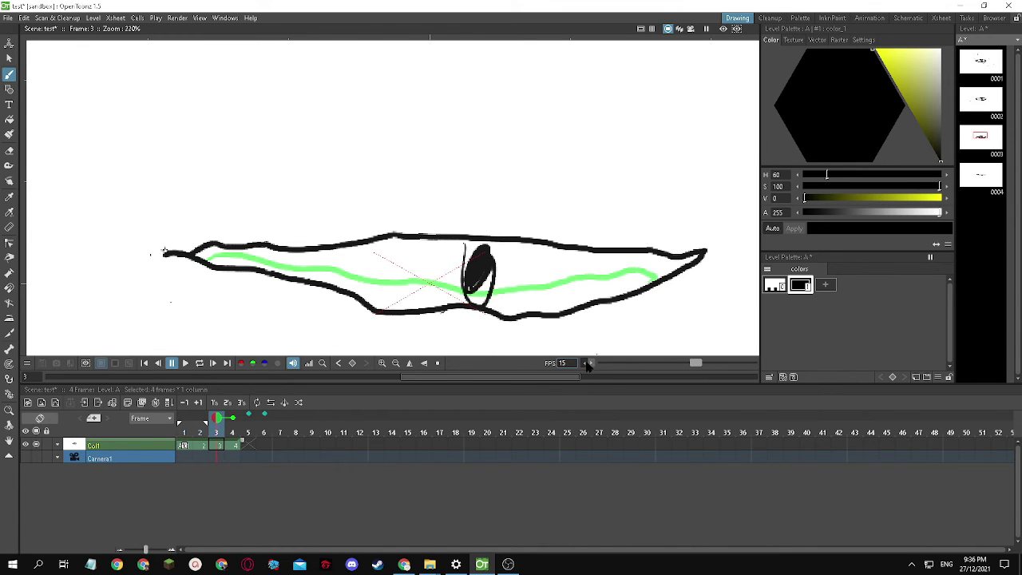
left_click(587, 364)
left_click(587, 363)
left_click(586, 362)
left_click(586, 362)
left_click(586, 362)
left_click(200, 418)
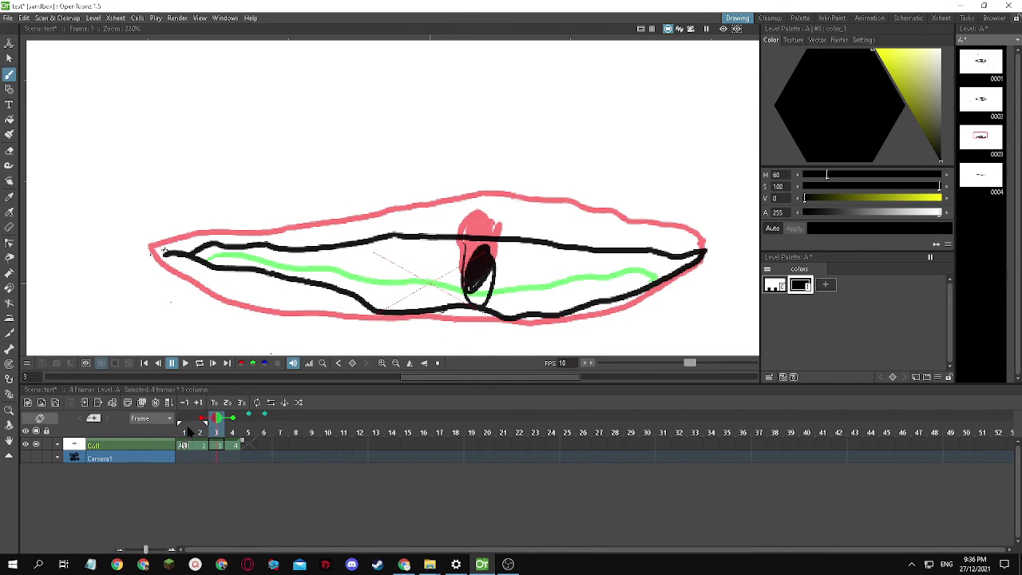
Play the blink animation from frame 1 and lower the playback rate to 2 FPS.
left_click(185, 433)
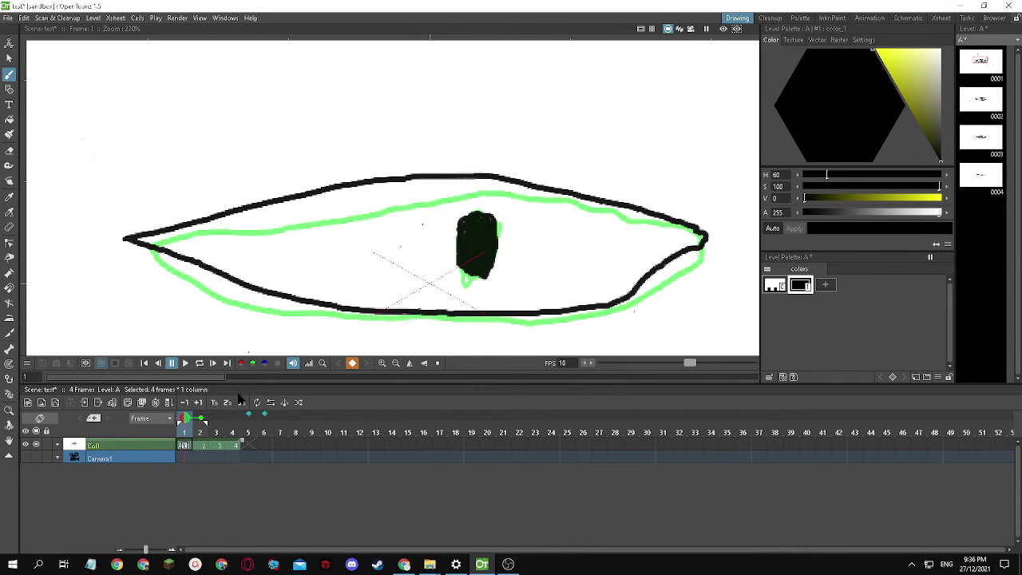
left_click(186, 362)
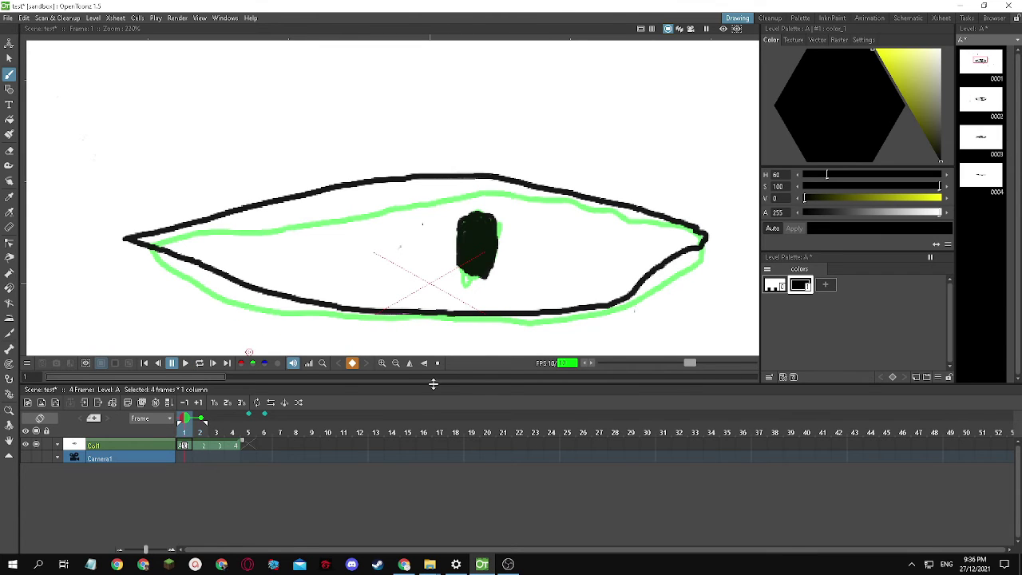
left_click(584, 364)
left_click(584, 364)
left_click(583, 363)
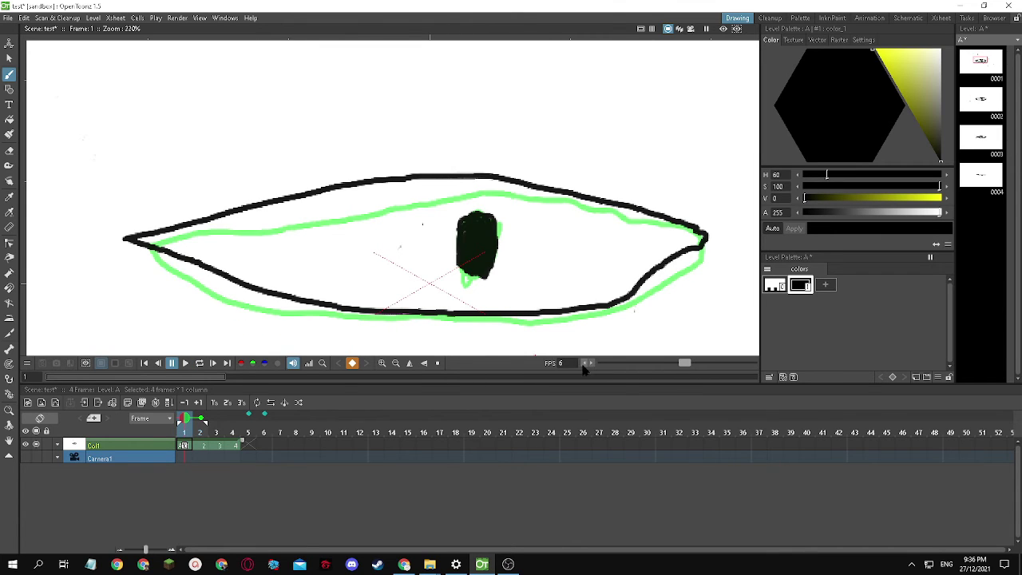
left_click(583, 363)
left_click(584, 364)
left_click(583, 364)
left_click(583, 363)
Play the animation repeatedly at 2 FPS to check which frames are included in the playback.
left_click(185, 362)
left_click(185, 363)
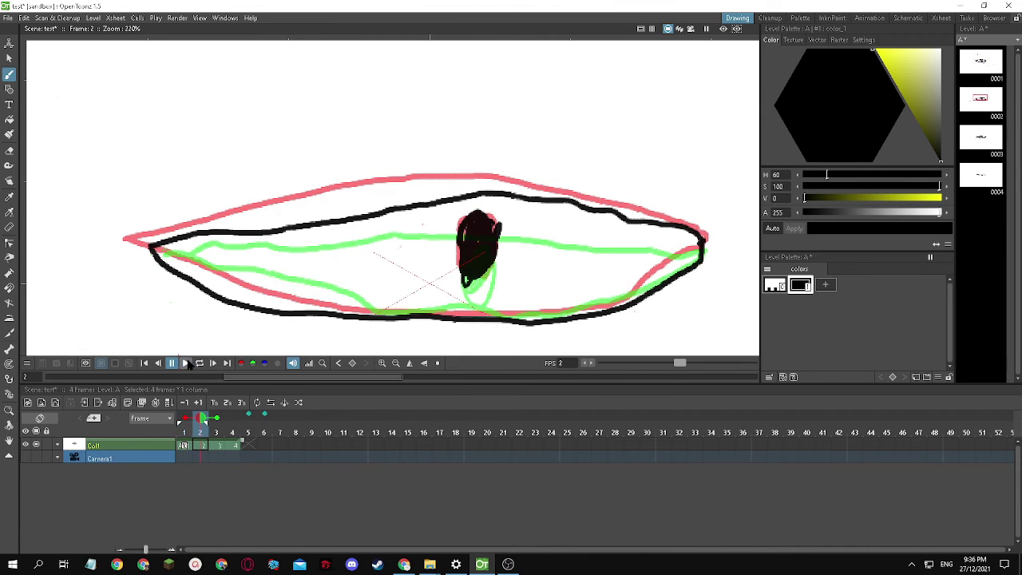
left_click(187, 363)
left_click(188, 364)
left_click(188, 363)
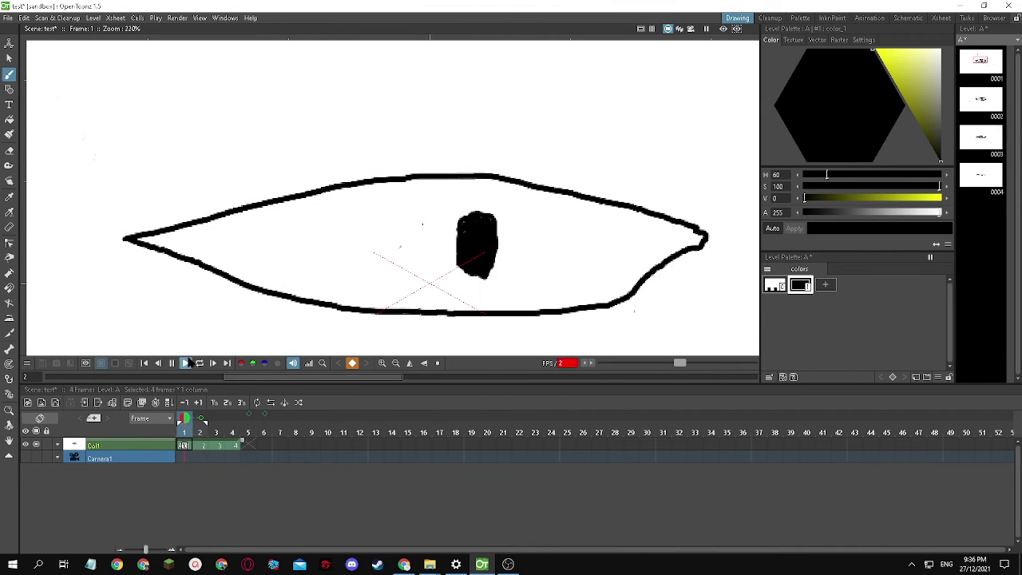
left_click(187, 363)
left_click(186, 363)
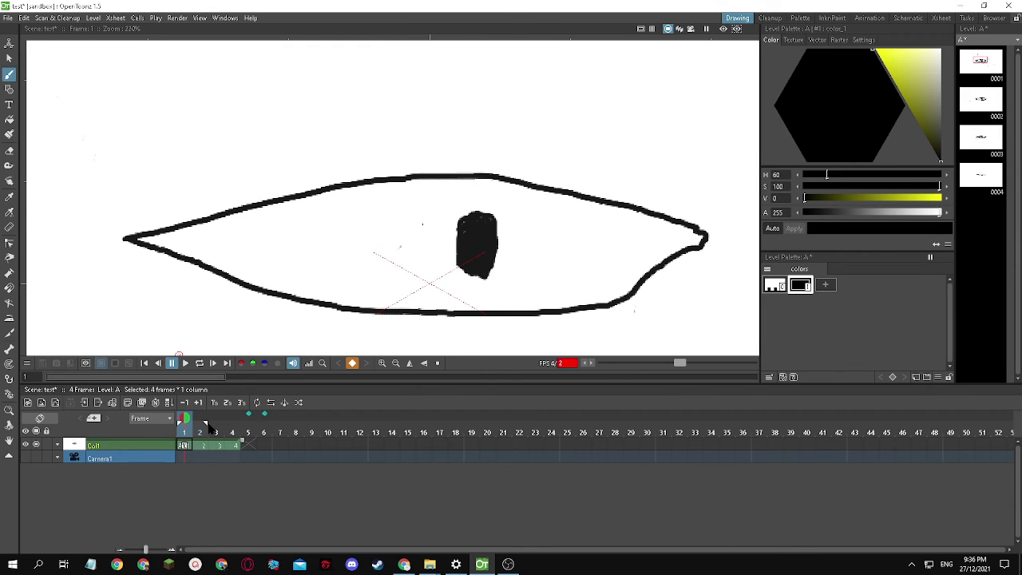
Extend the end of the playback range to frame 4 and play the animation, trying a rate of 7 FPS.
mouse_move(206, 428)
left_mouse_down()
mouse_move(239, 422)
mouse_move(236, 430)
left_mouse_up()
left_click(186, 363)
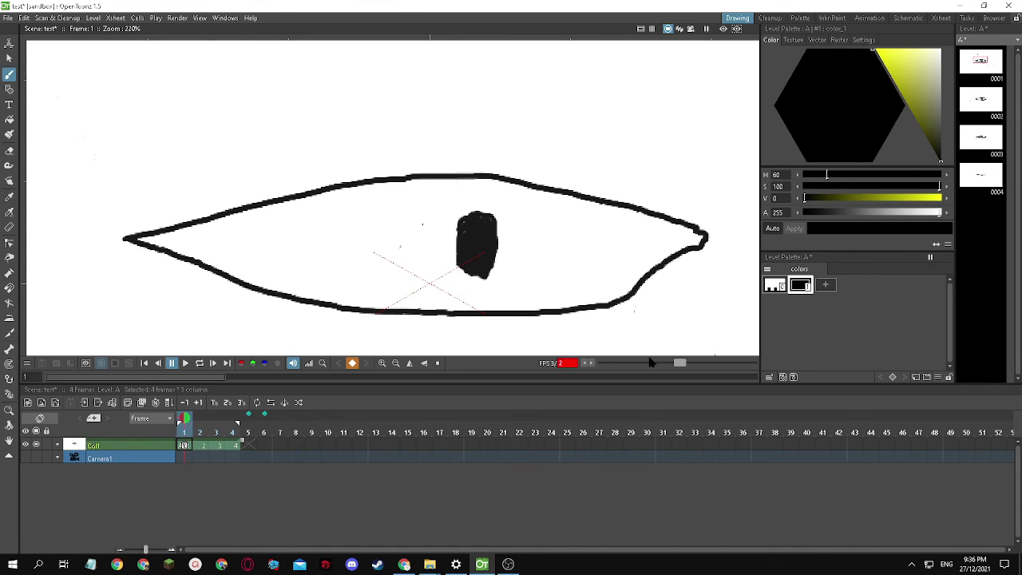
left_click(591, 363)
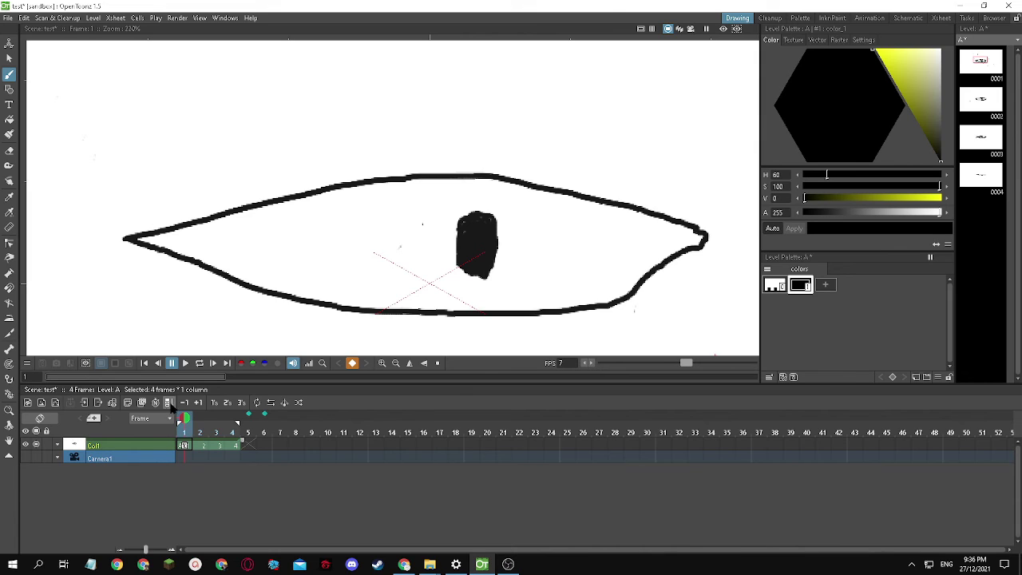
left_click(186, 364)
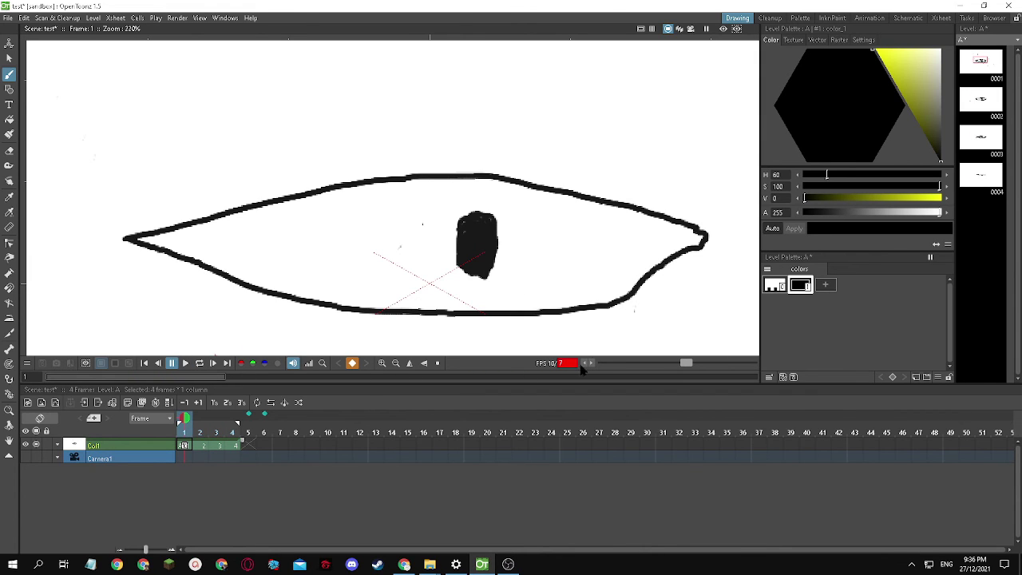
Raise the playback rate to 13 FPS and play the full four-frame blink again.
left_click(592, 363)
left_click(591, 363)
left_click(185, 363)
left_click(187, 365)
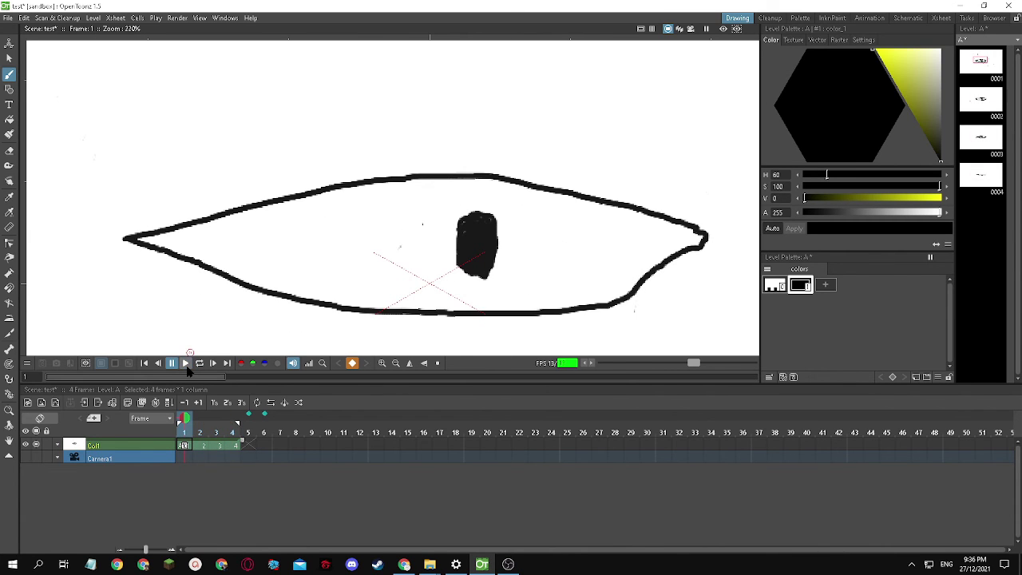